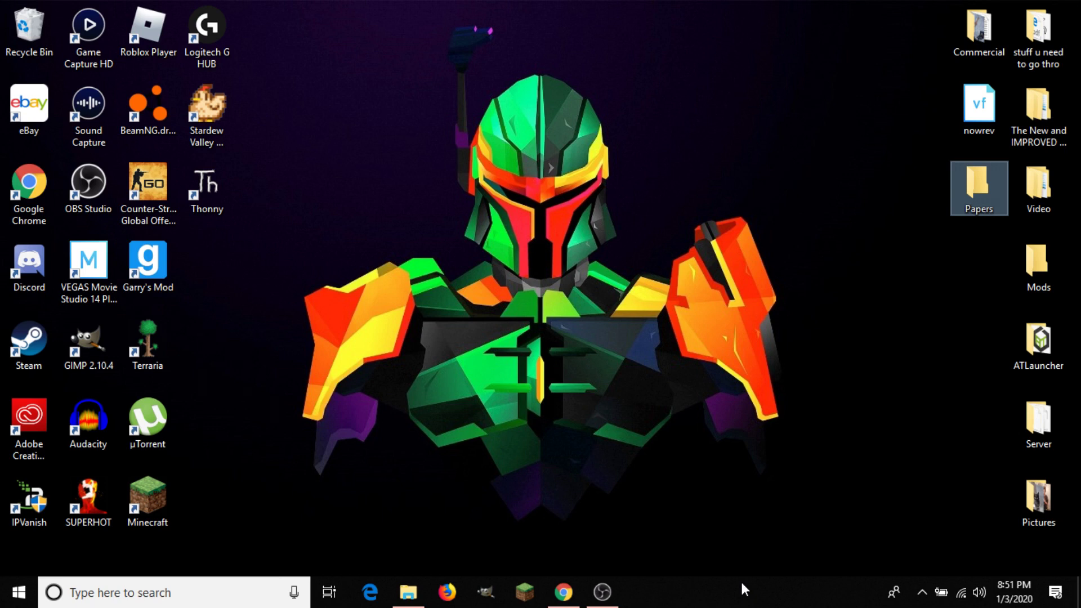
Step: Clear the desktop selection and bring up the taskbar's context menu with its Toolbars submenu
{"action": "left_click", "coordinate": [777, 275]}
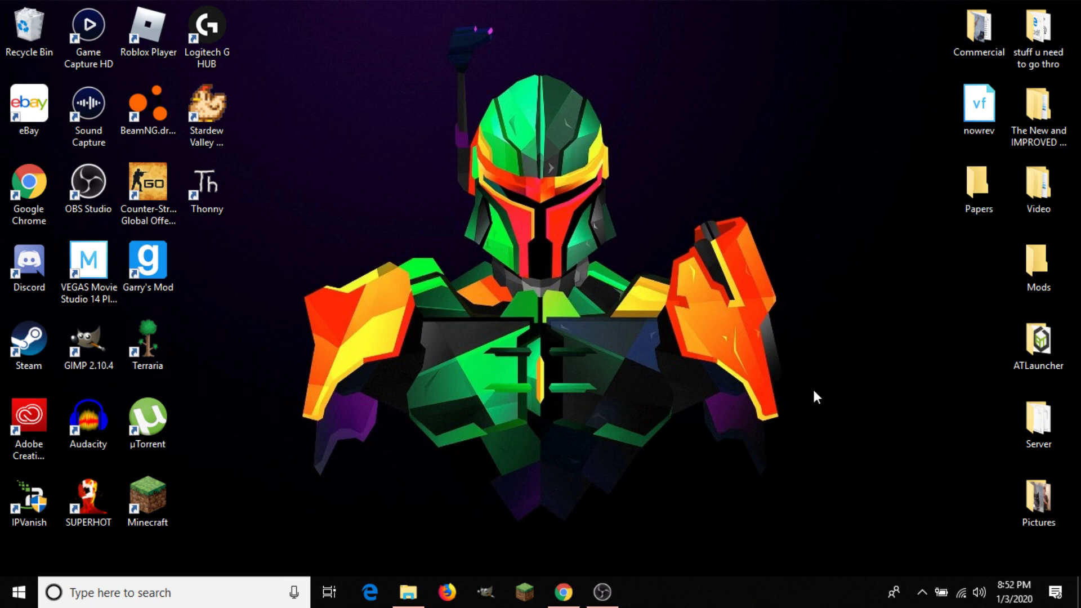
{"action": "right_click", "coordinate": [705, 585]}
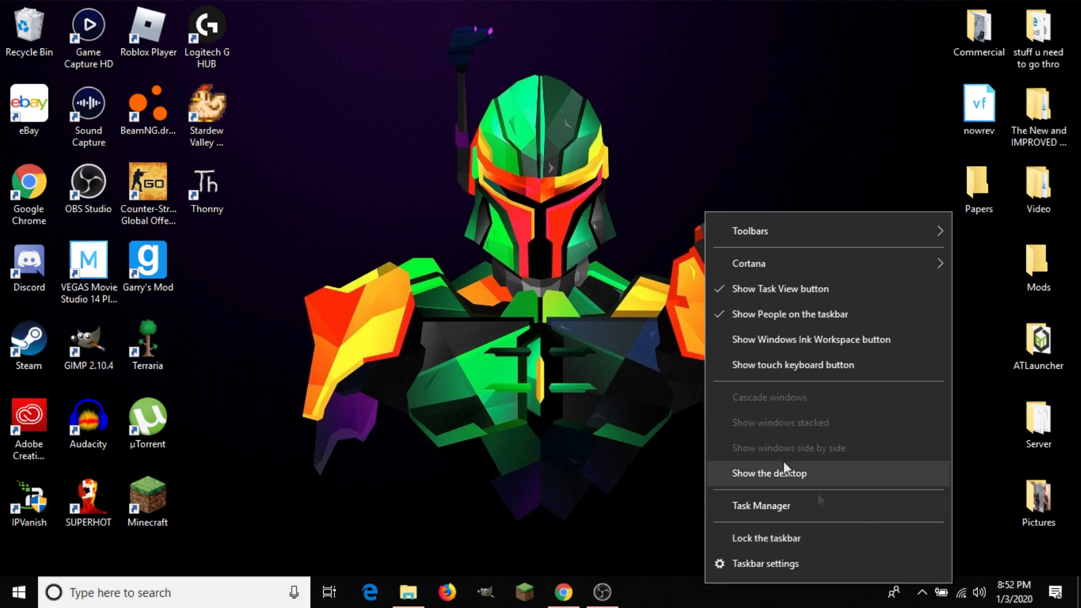
{"action": "mouse_move", "coordinate": [786, 217]}
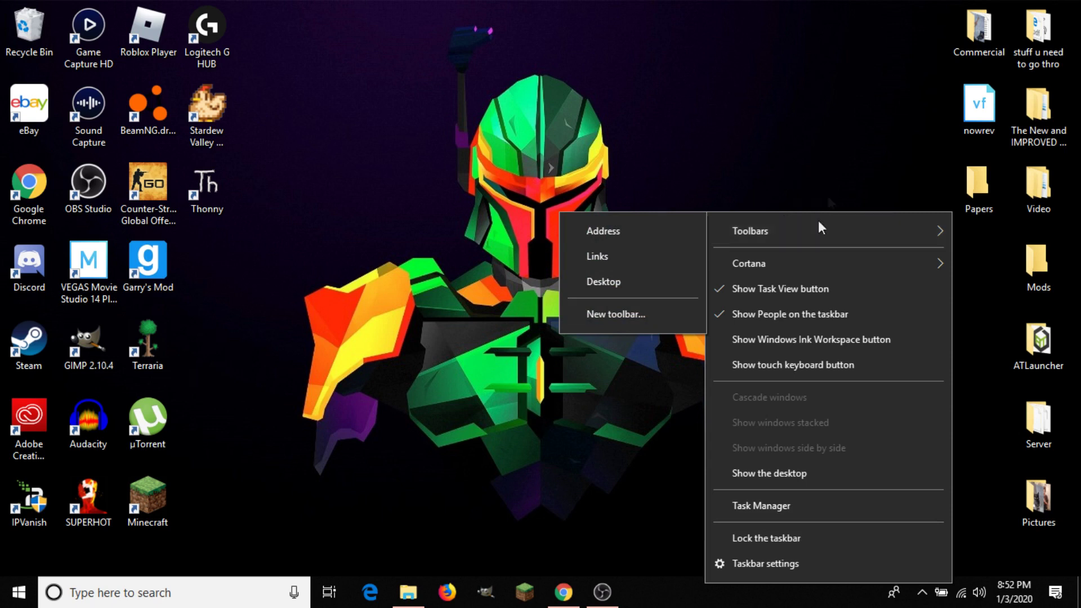
{"action": "left_click", "coordinate": [786, 289]}
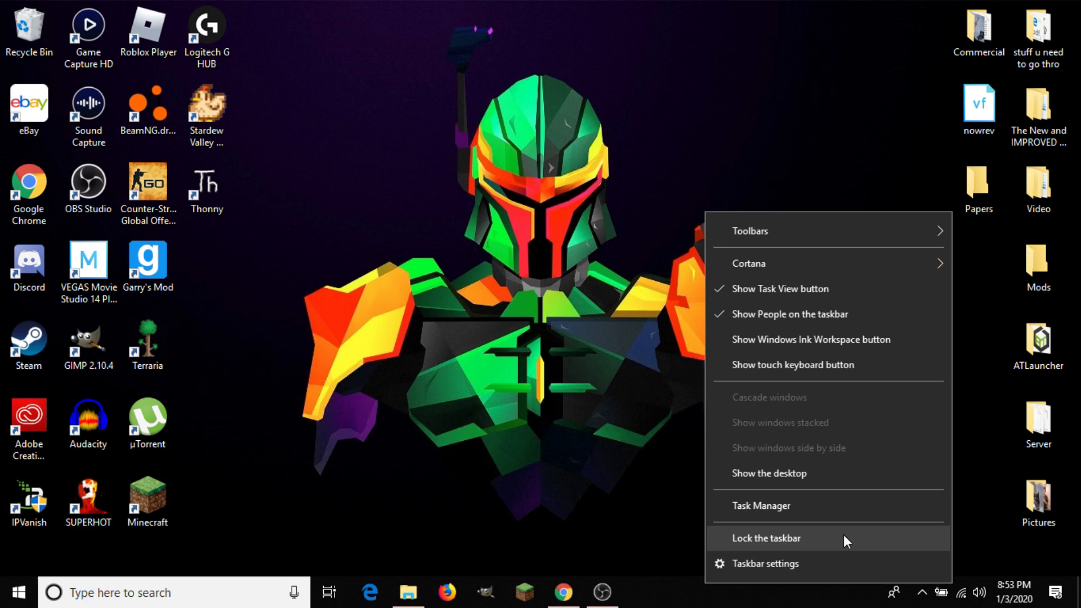
Step: Stretch the taskbar to two rows, then shrink it back to a single row
{"action": "left_click", "coordinate": [615, 434]}
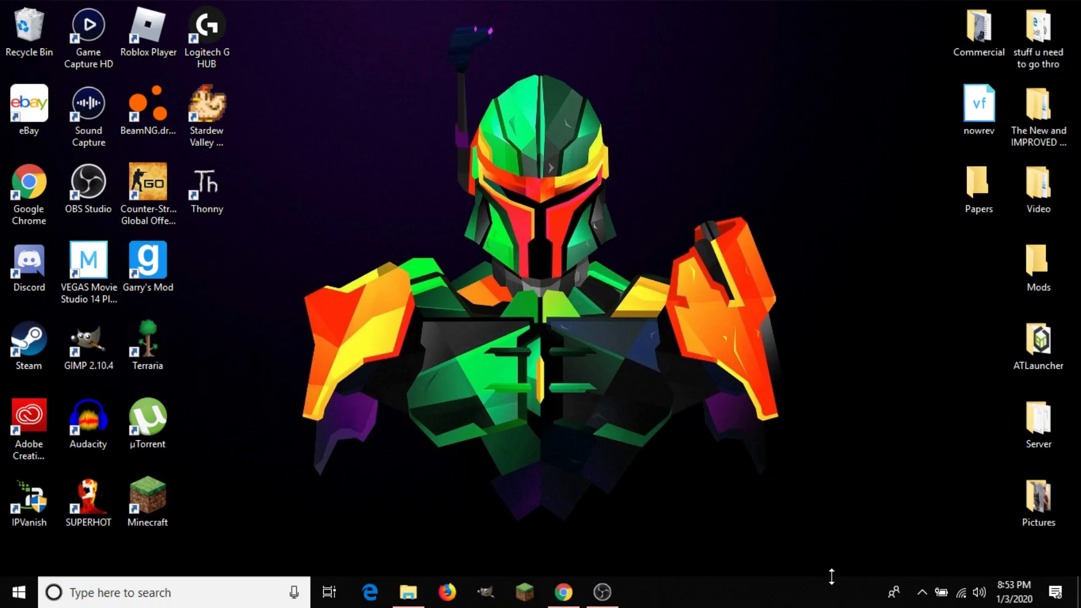
{"action": "left_click_drag", "start_coordinate": [832, 576], "coordinate": [840, 542]}
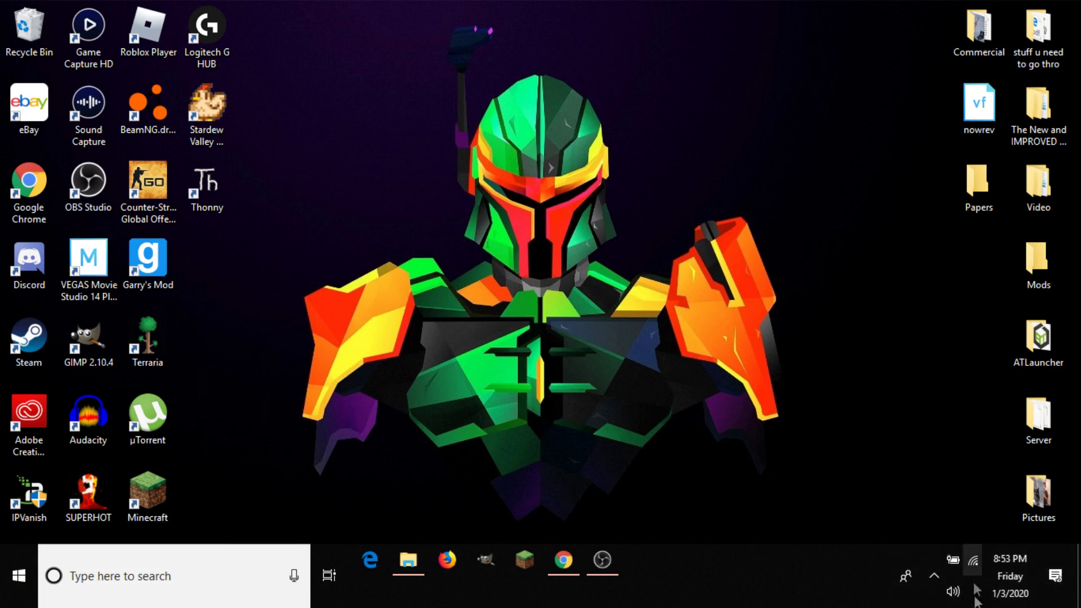
{"action": "right_click", "coordinate": [697, 559]}
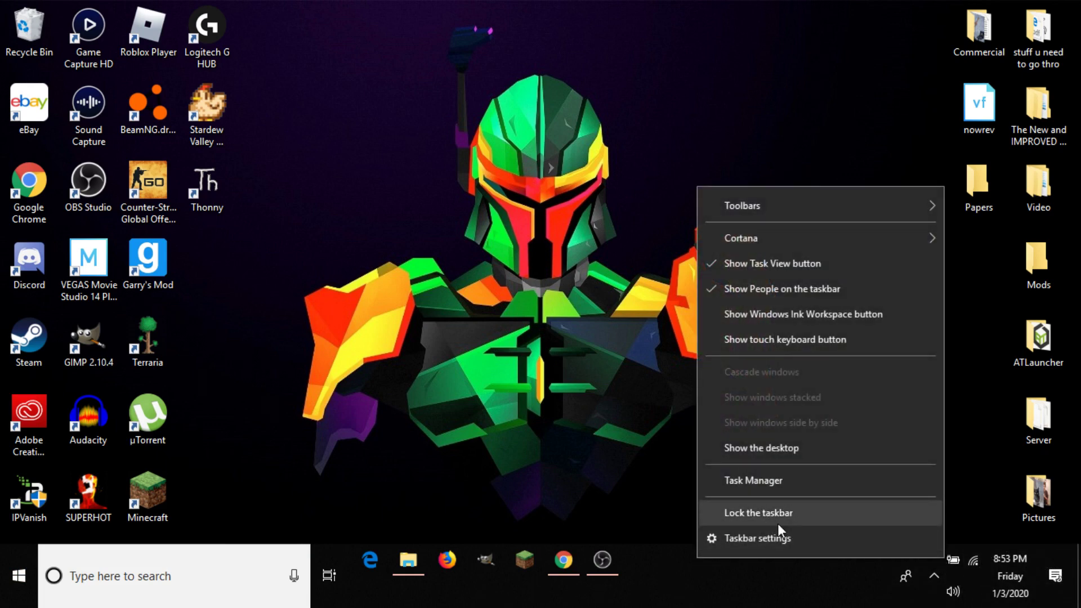
{"action": "left_click", "coordinate": [659, 518]}
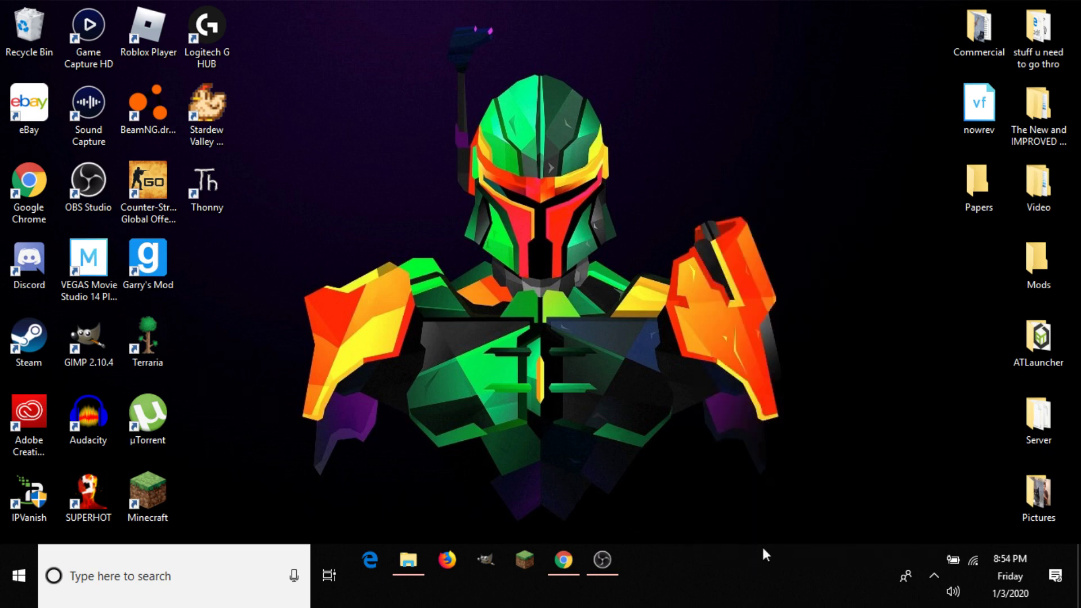
{"action": "left_click_drag", "start_coordinate": [772, 546], "coordinate": [772, 555]}
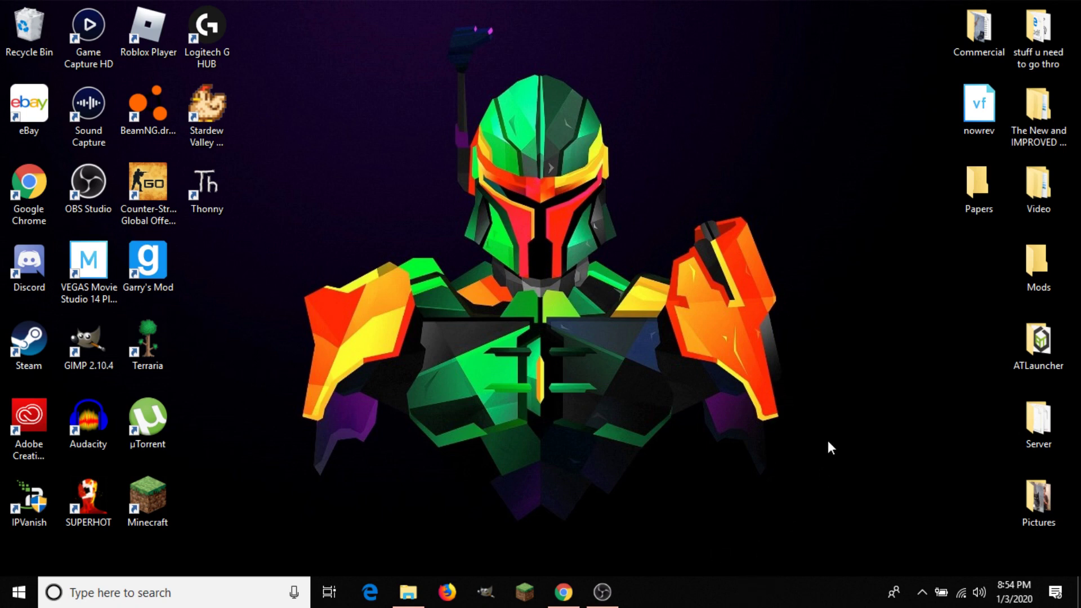
{"action": "right_click", "coordinate": [752, 590]}
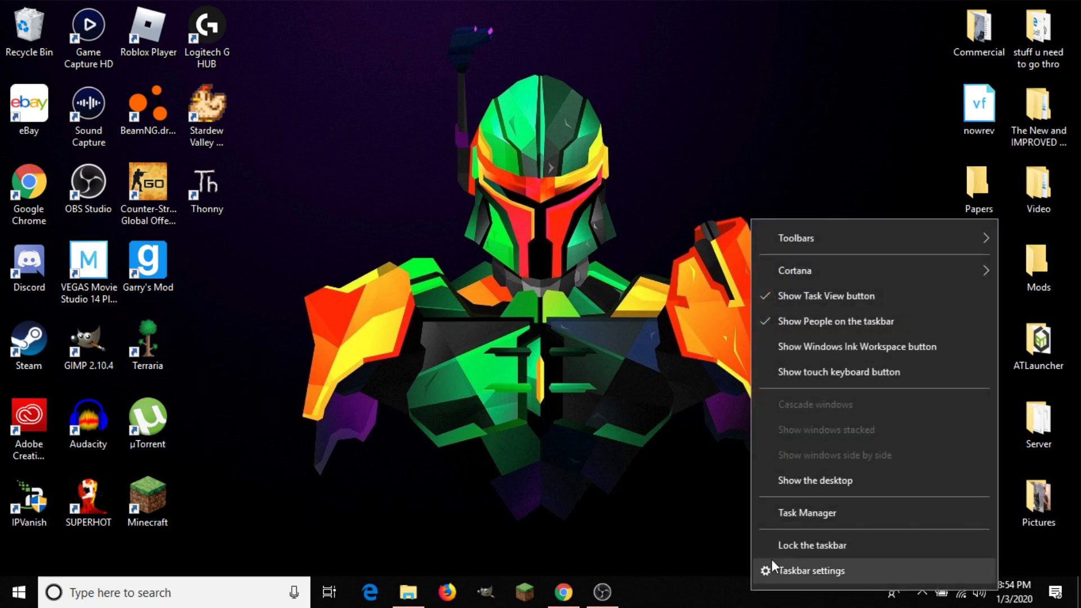
Step: Lock the taskbar and open the Taskbar settings page
{"action": "left_click", "coordinate": [811, 545]}
{"action": "right_click", "coordinate": [809, 590]}
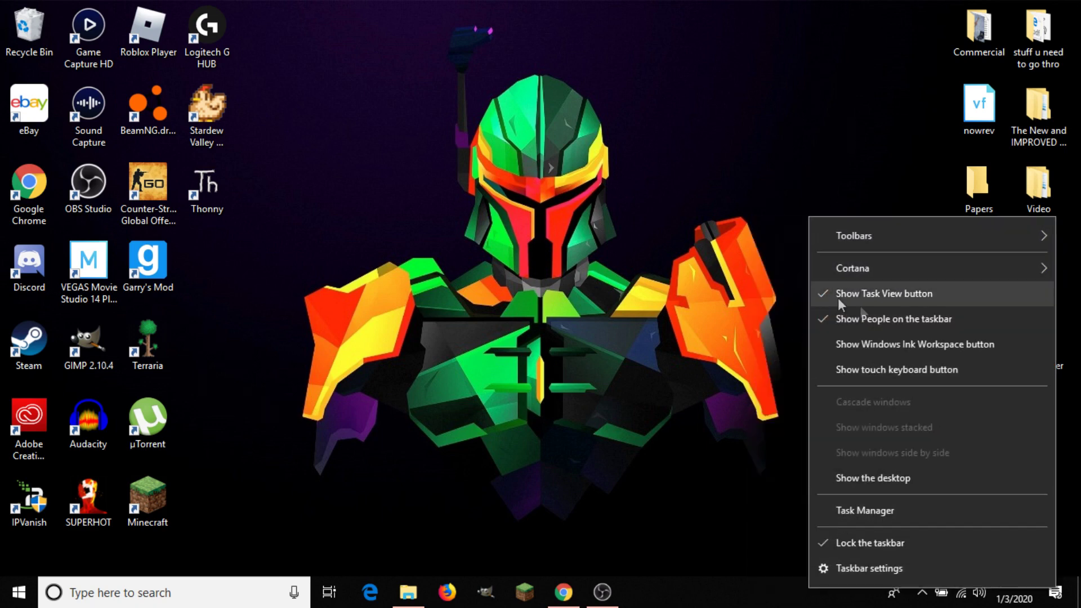
{"action": "left_click", "coordinate": [869, 567]}
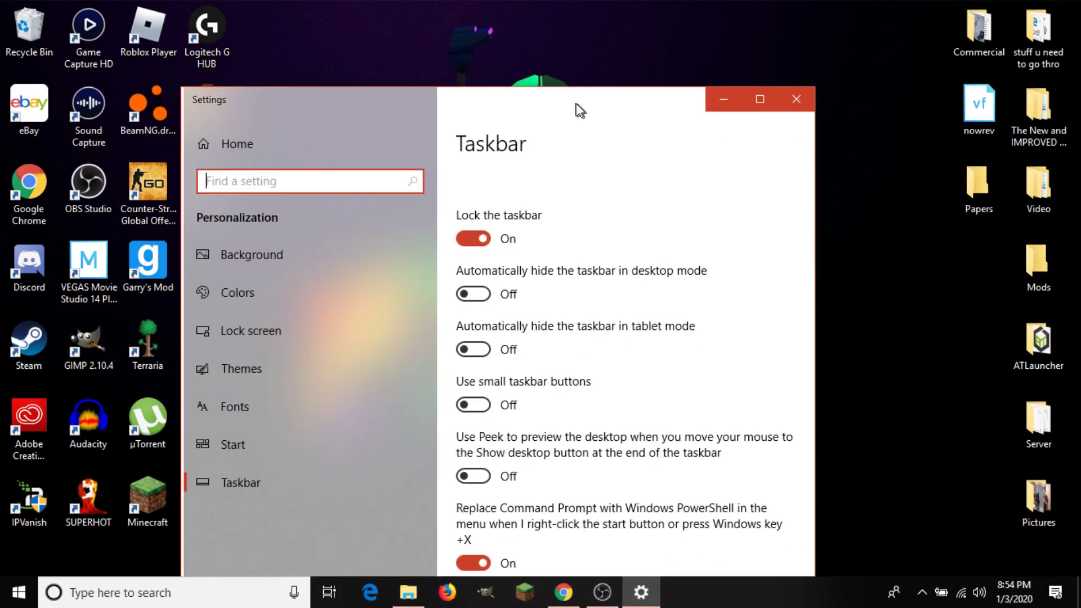
{"action": "left_click_drag", "start_coordinate": [574, 108], "coordinate": [494, 75]}
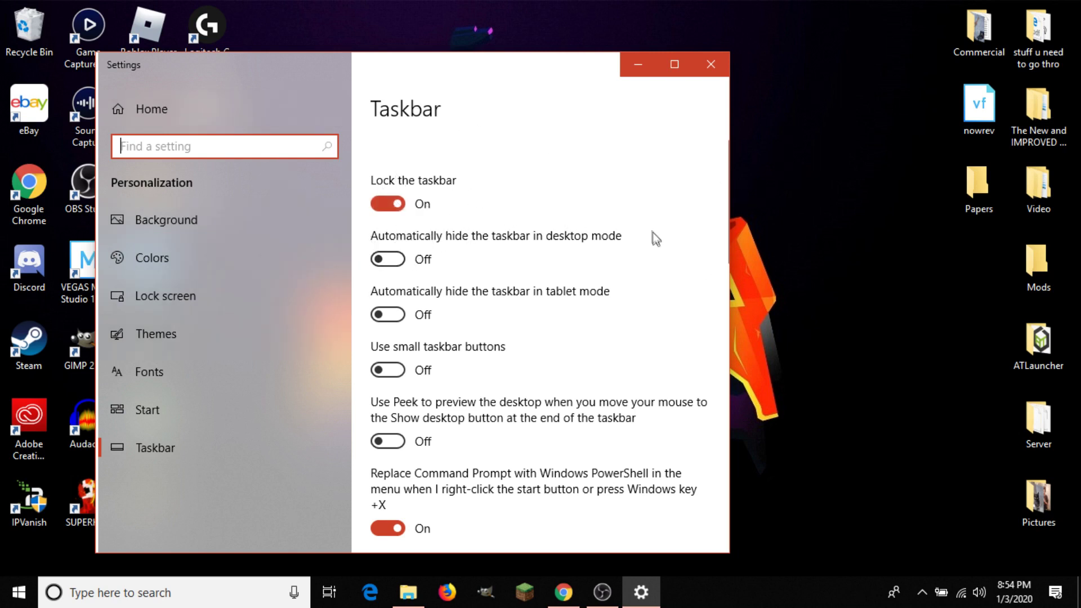
Step: Try auto-hide in desktop and tablet modes, leaving both off, then toggle small taskbar buttons
{"action": "left_click", "coordinate": [403, 260]}
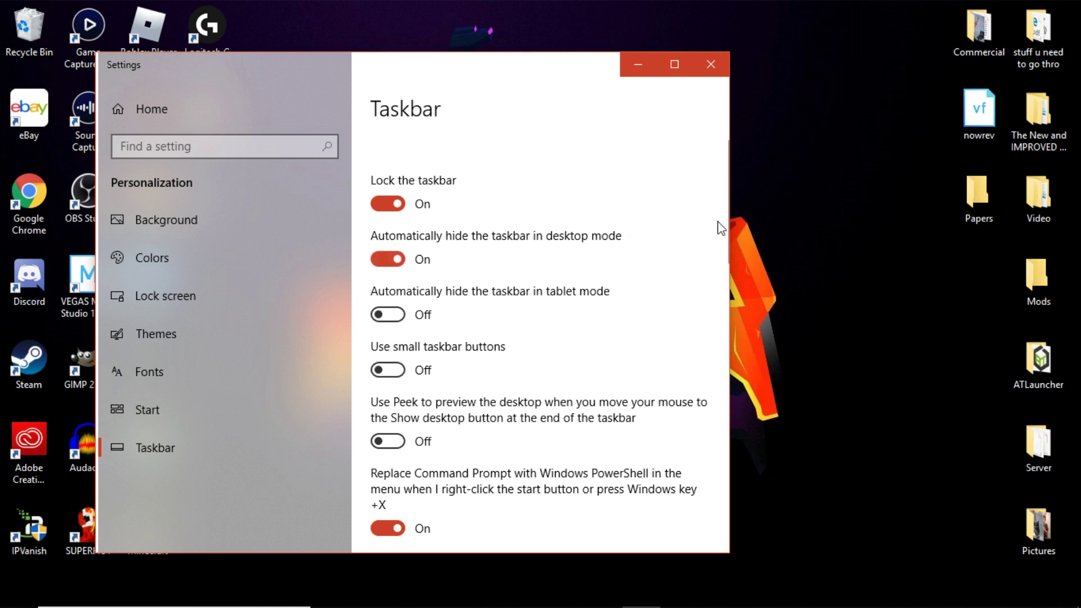
{"action": "mouse_move", "coordinate": [794, 606]}
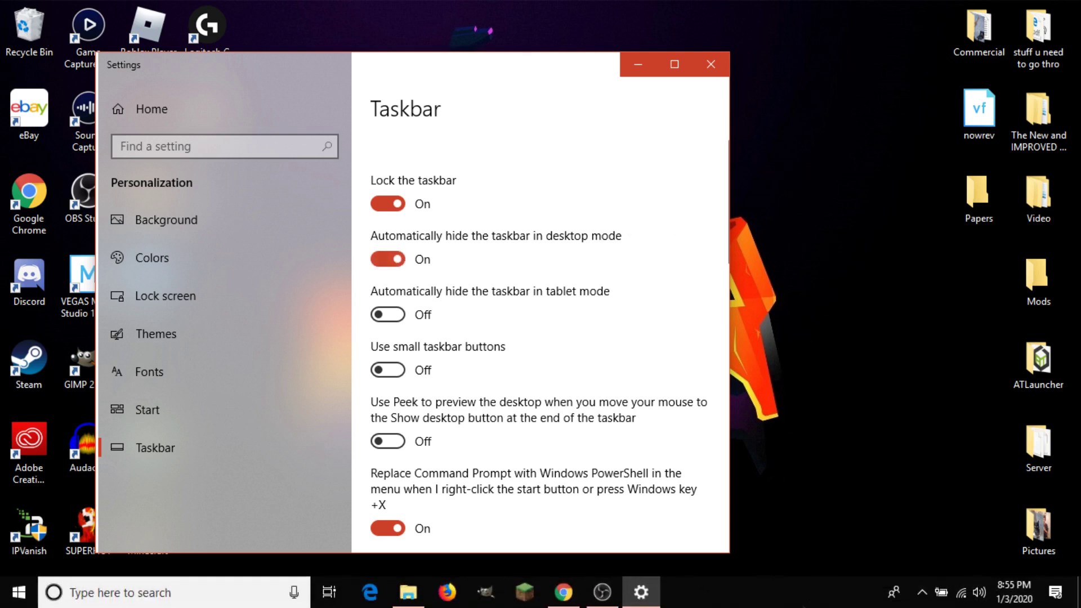
{"action": "left_click", "coordinate": [388, 259]}
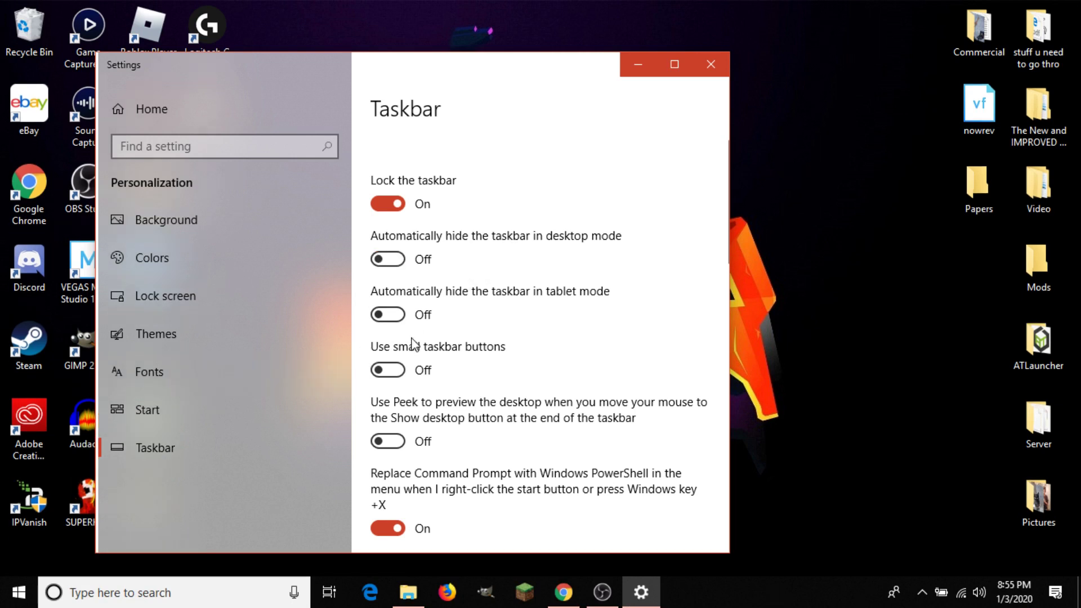
{"action": "left_click", "coordinate": [388, 314]}
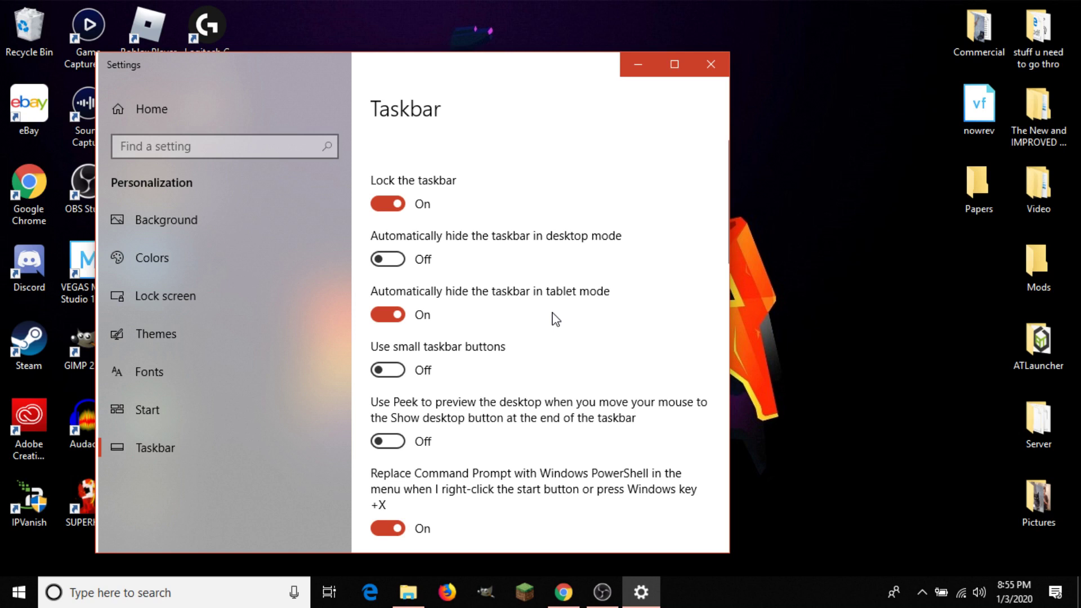
{"action": "left_click", "coordinate": [514, 321]}
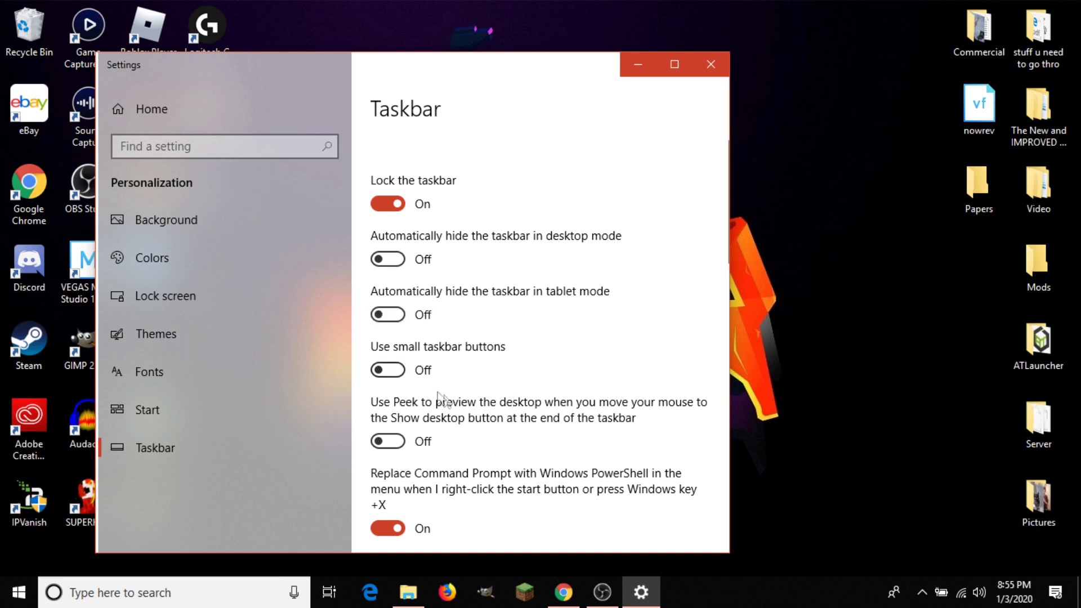
{"action": "left_click", "coordinate": [411, 366]}
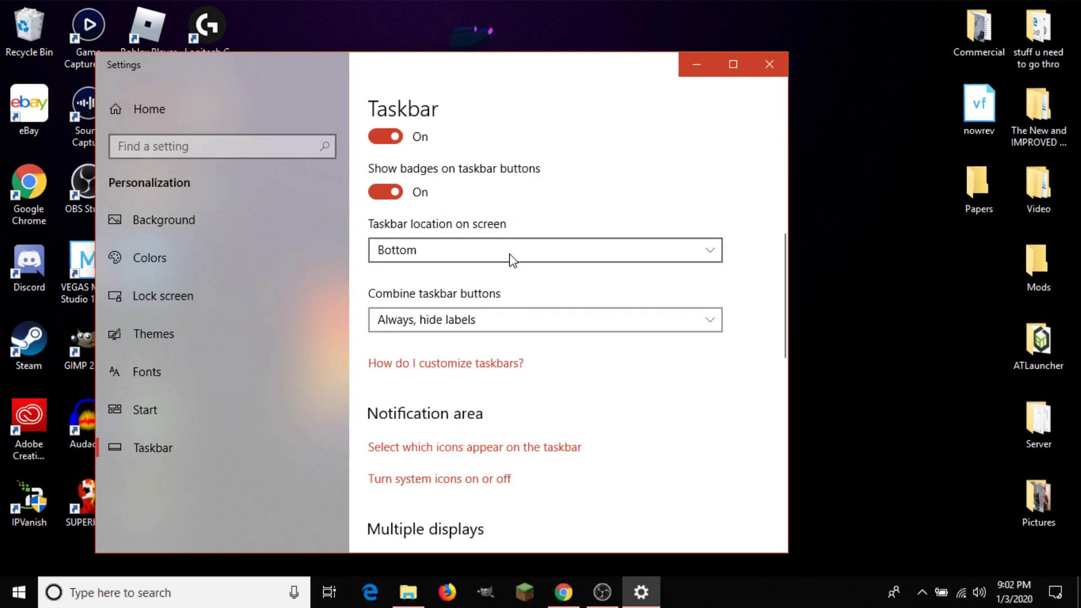
Step: Try the Right, Top and Left taskbar locations, then settle on Bottom
{"action": "left_click", "coordinate": [542, 260]}
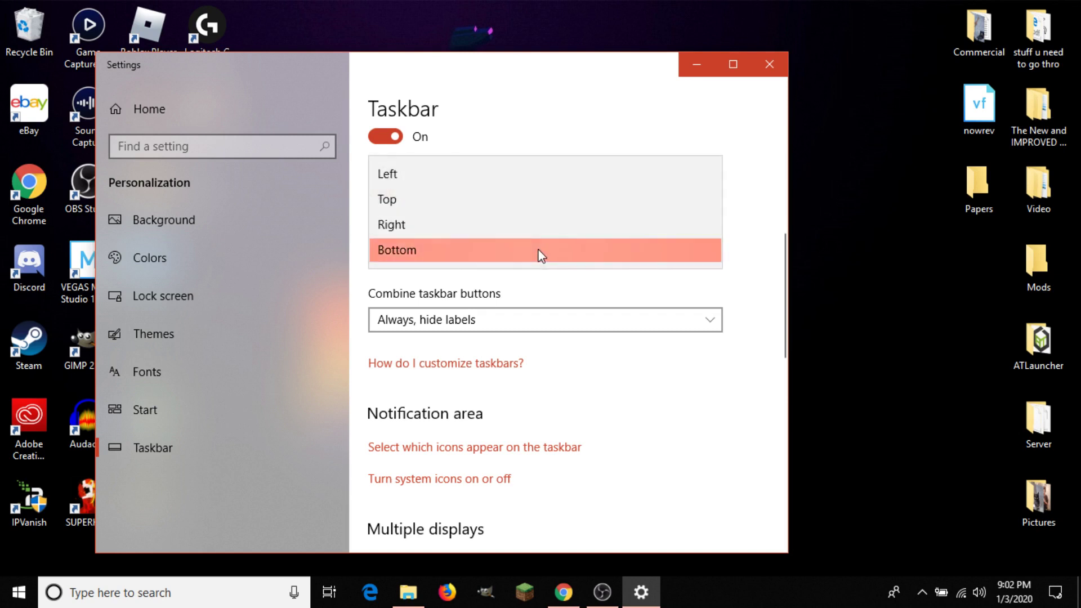
{"action": "left_click", "coordinate": [466, 228]}
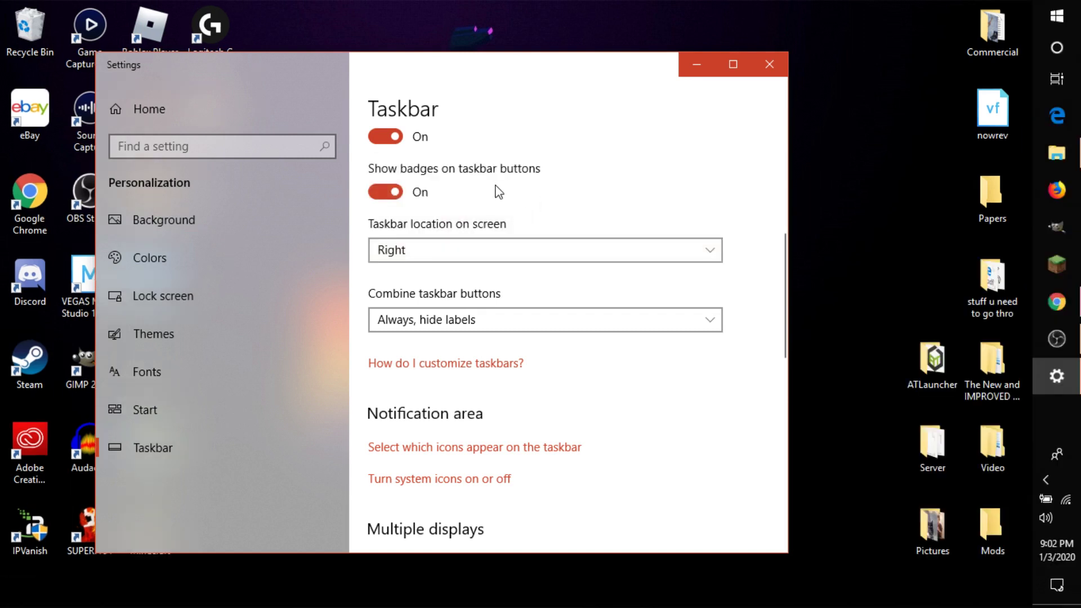
{"action": "left_click", "coordinate": [468, 251]}
{"action": "left_click", "coordinate": [449, 228]}
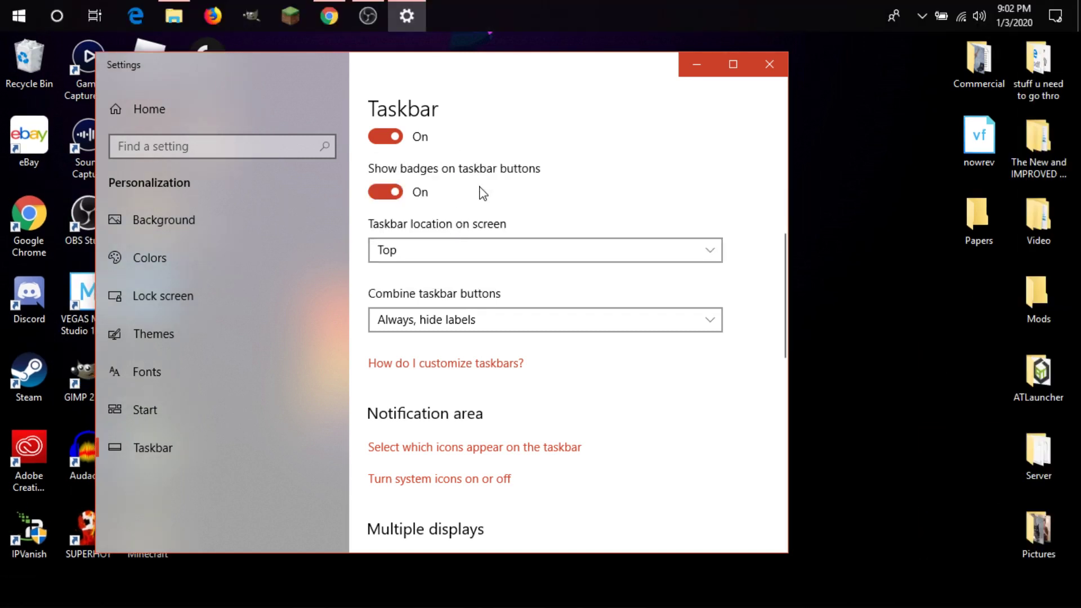
{"action": "left_click", "coordinate": [430, 248]}
{"action": "left_click", "coordinate": [435, 231]}
{"action": "left_click", "coordinate": [436, 250]}
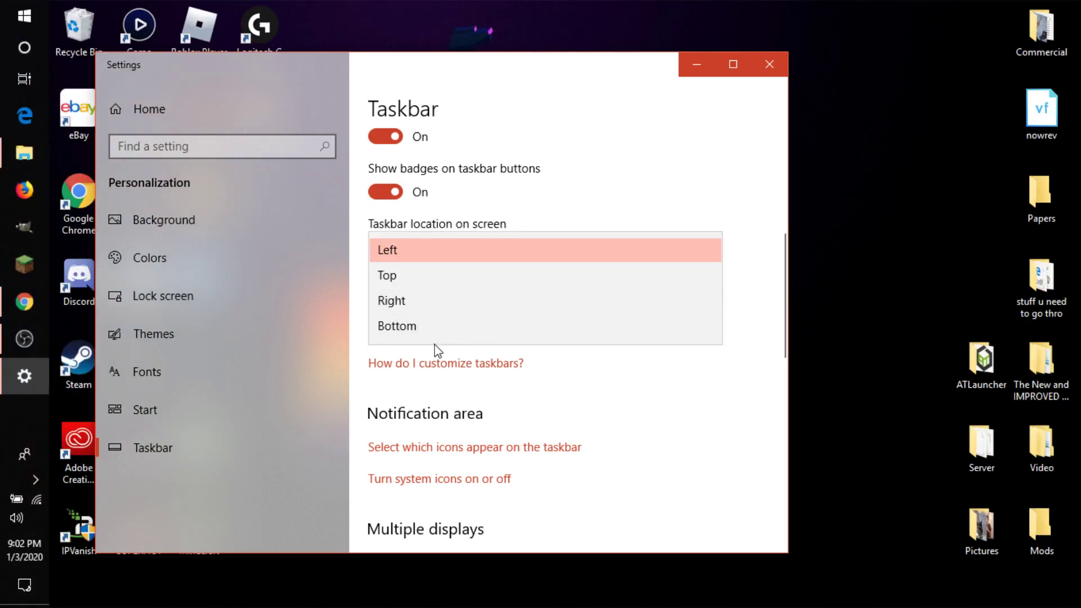
{"action": "left_click", "coordinate": [437, 329]}
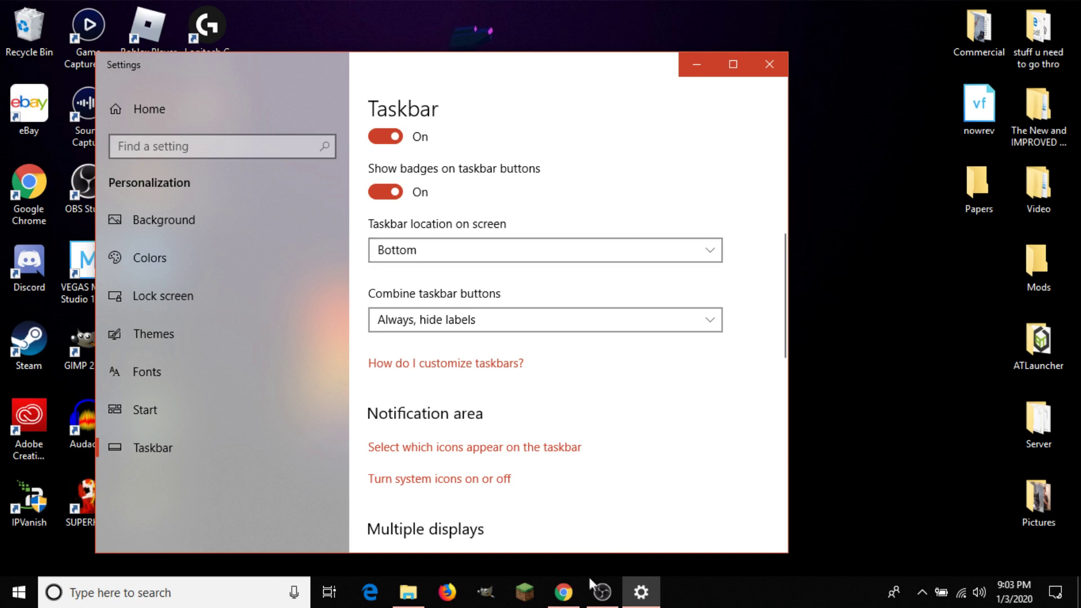
{"action": "left_click", "coordinate": [555, 320]}
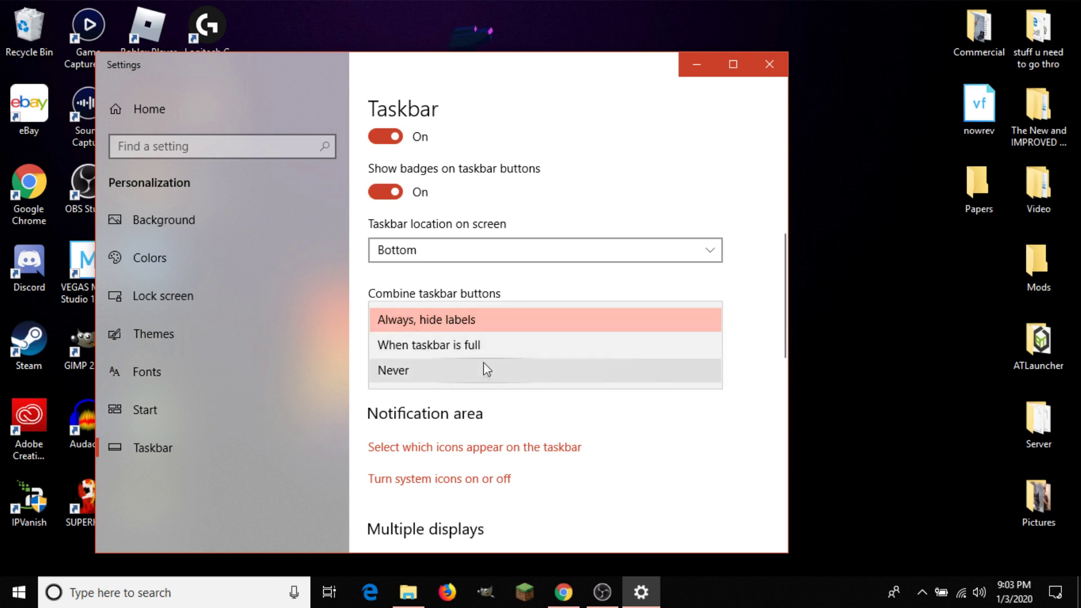
{"action": "left_click", "coordinate": [516, 369]}
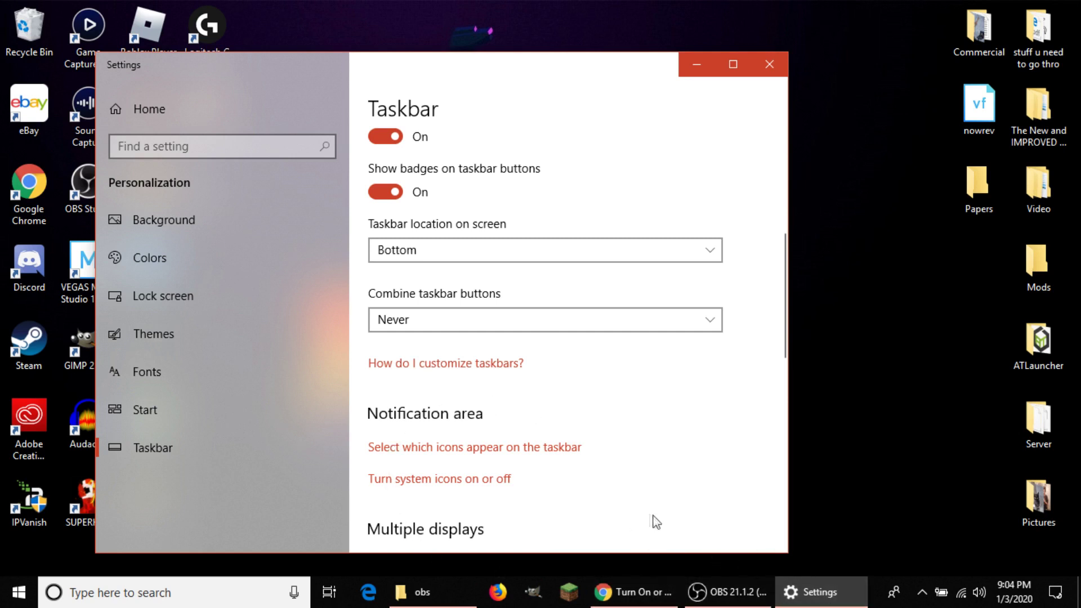
{"action": "left_click", "coordinate": [633, 320]}
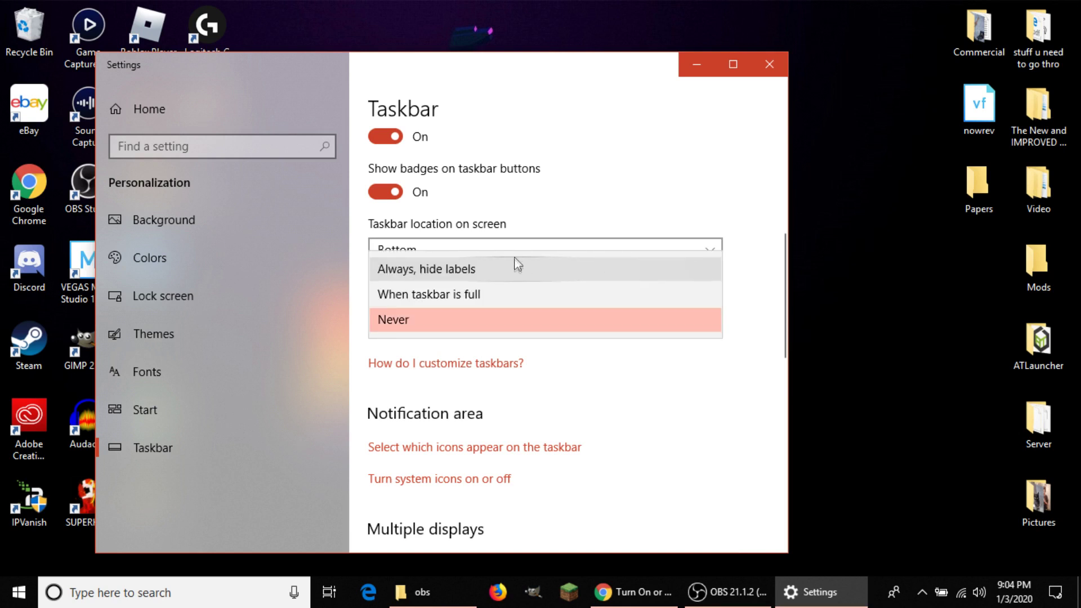
{"action": "left_click", "coordinate": [522, 270]}
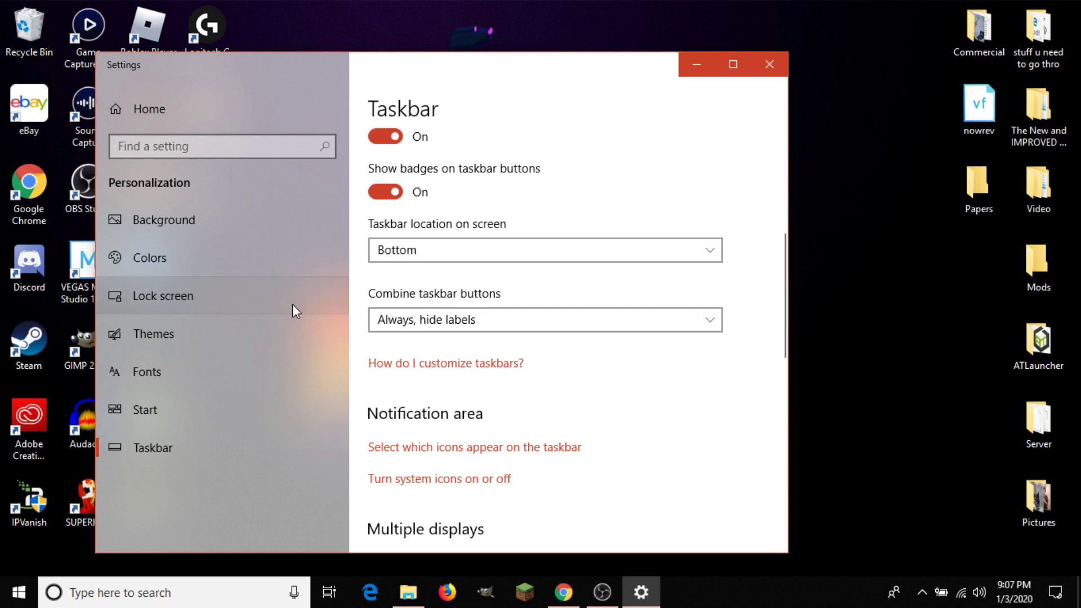
{"action": "left_click", "coordinate": [243, 268]}
Step: Try the Start, taskbar and action center accent colour checkbox and scroll through the Colors options
{"action": "scroll", "coordinate": [527, 304], "scroll_direction": "down", "scroll_amount": 10}
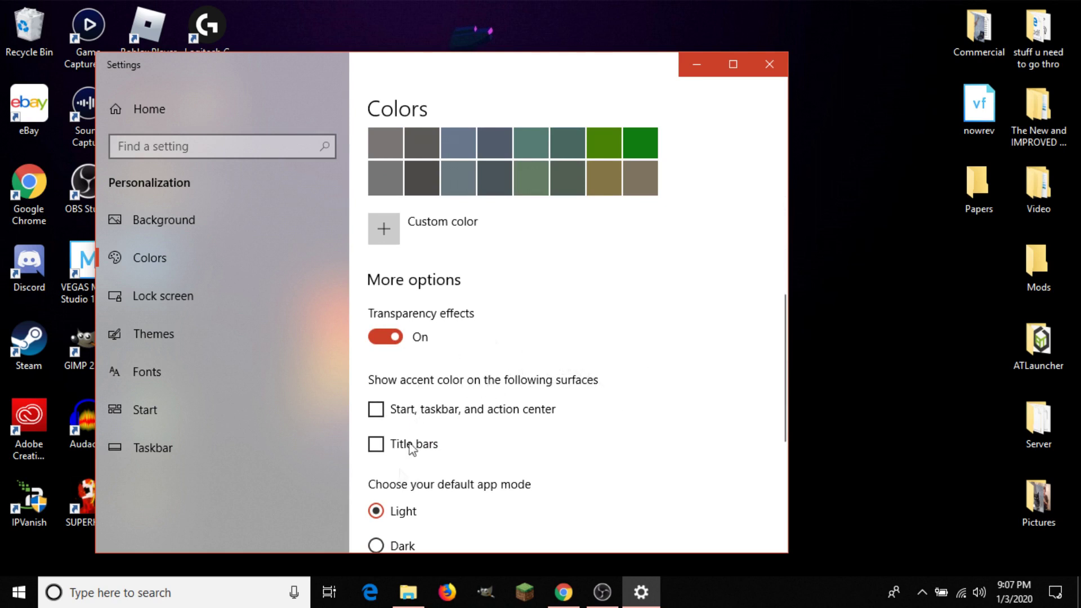
{"action": "left_click", "coordinate": [384, 410]}
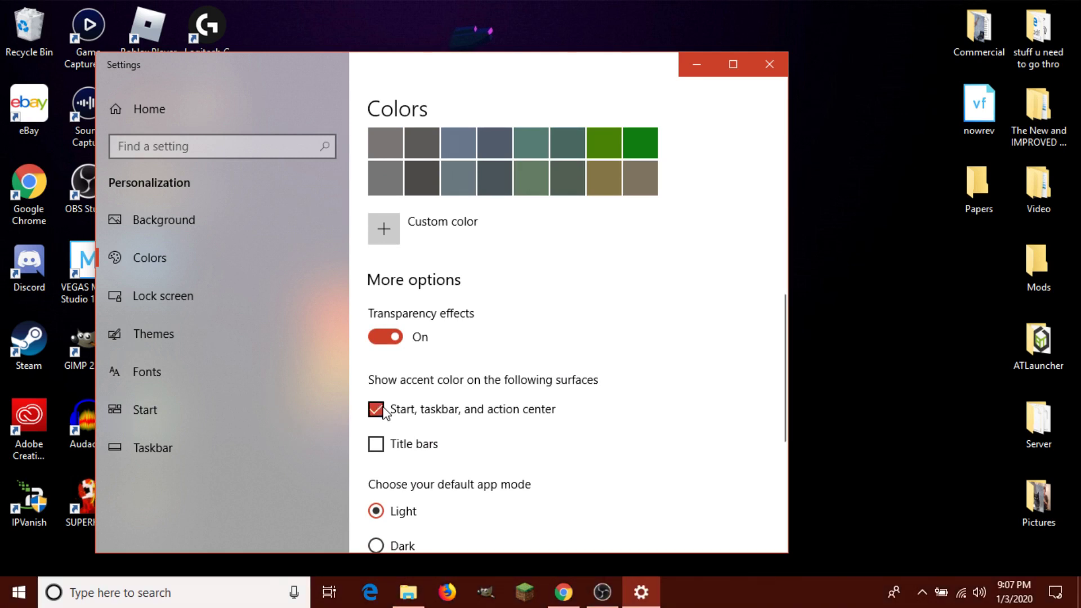
{"action": "mouse_move", "coordinate": [645, 66]}
{"action": "left_mouse_down"}
{"action": "mouse_move", "coordinate": [641, 296]}
{"action": "mouse_move", "coordinate": [658, 350]}
{"action": "mouse_move", "coordinate": [647, 58]}
{"action": "left_mouse_up"}
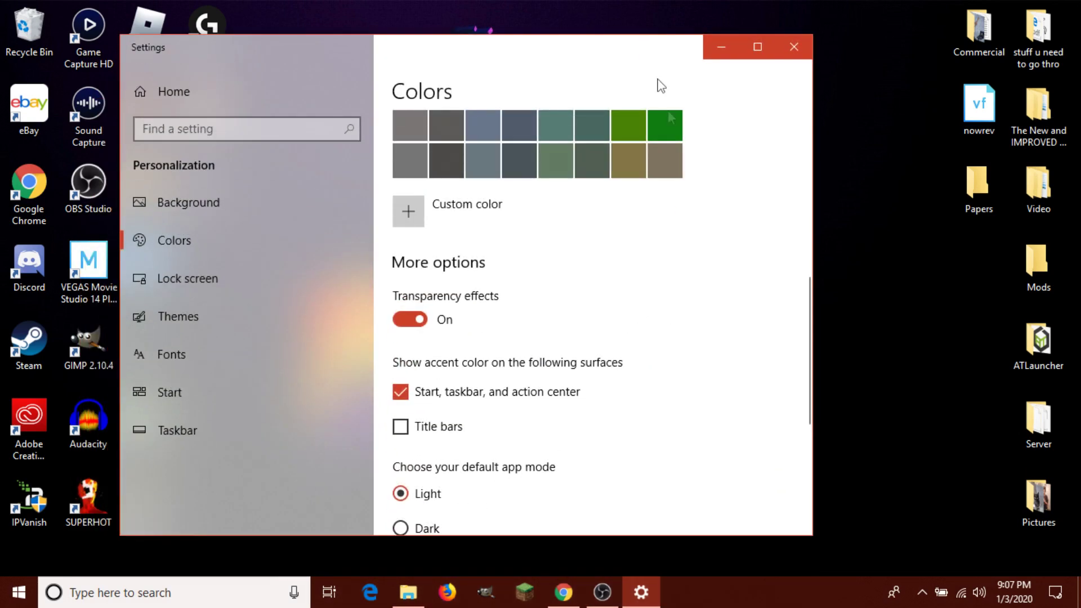
{"action": "scroll", "coordinate": [580, 304], "scroll_direction": "up", "scroll_amount": 5}
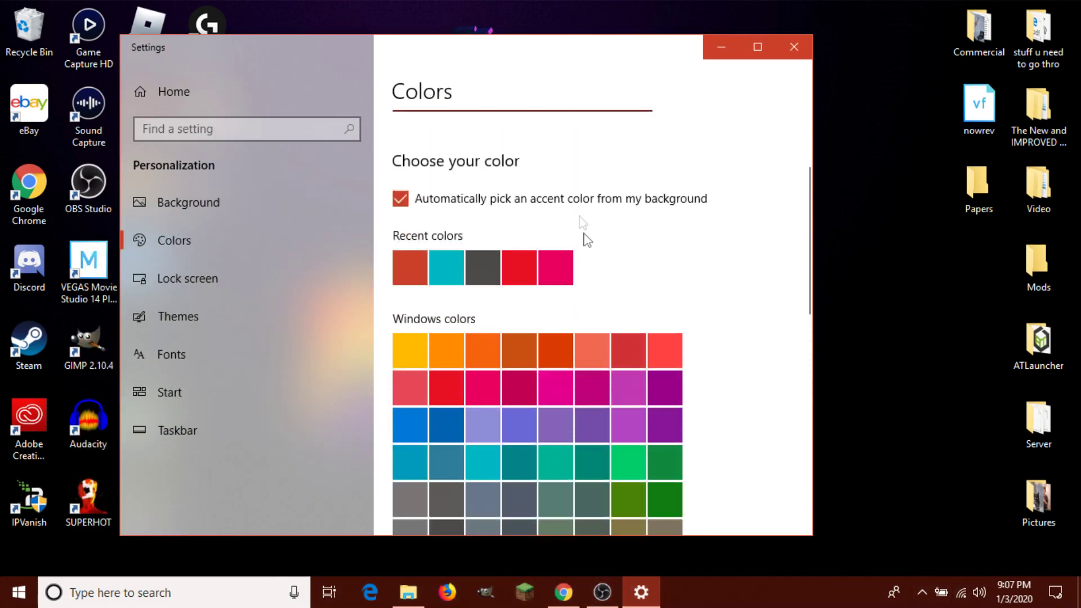
{"action": "scroll", "coordinate": [797, 331], "scroll_direction": "down", "scroll_amount": 4}
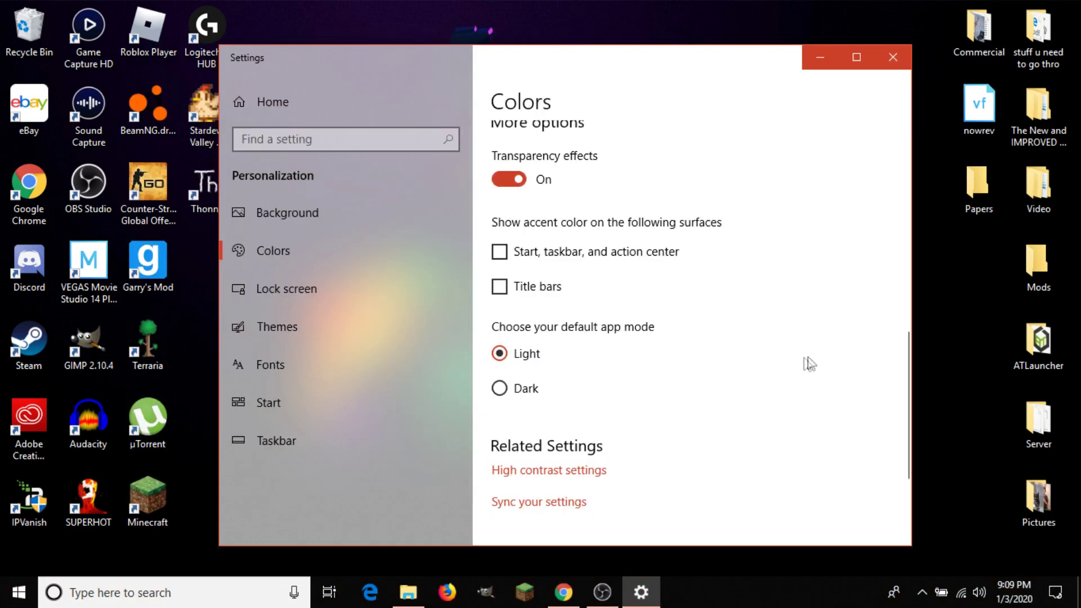
{"action": "scroll", "coordinate": [608, 275], "scroll_direction": "up", "scroll_amount": 3}
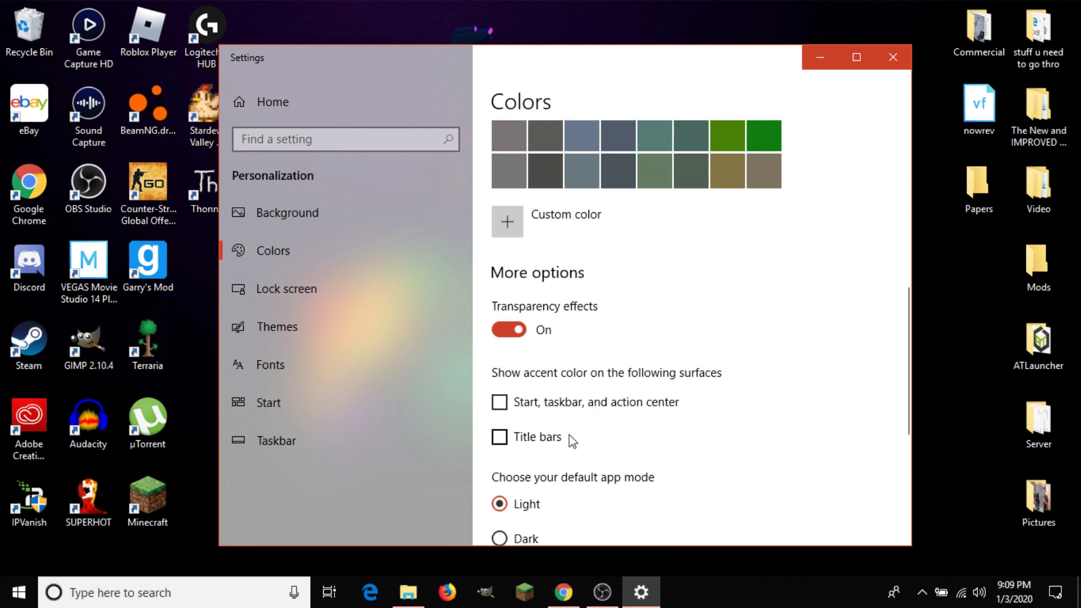
{"action": "scroll", "coordinate": [572, 441], "scroll_direction": "down", "scroll_amount": 4}
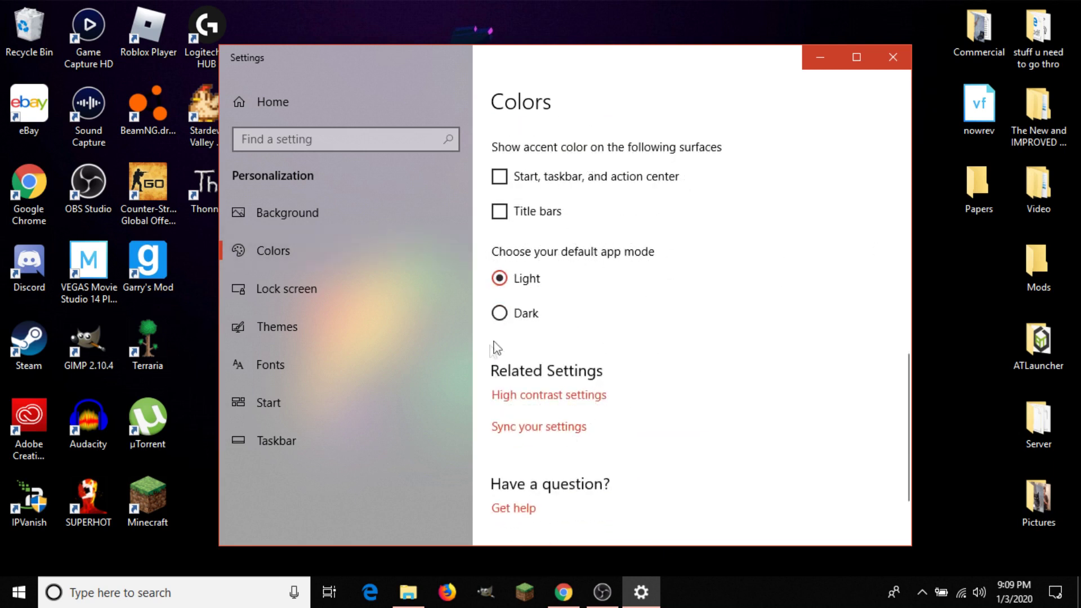
Step: Choose Dark app mode, briefly compare with Light, and return to Dark
{"action": "left_click", "coordinate": [521, 311]}
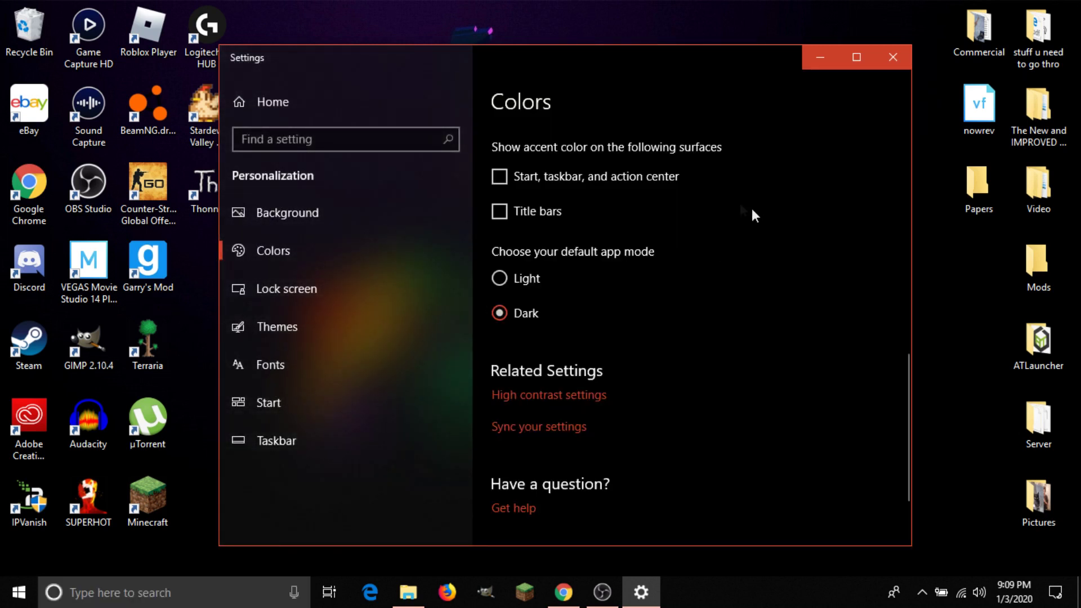
{"action": "left_click_drag", "start_coordinate": [667, 55], "coordinate": [577, 73]}
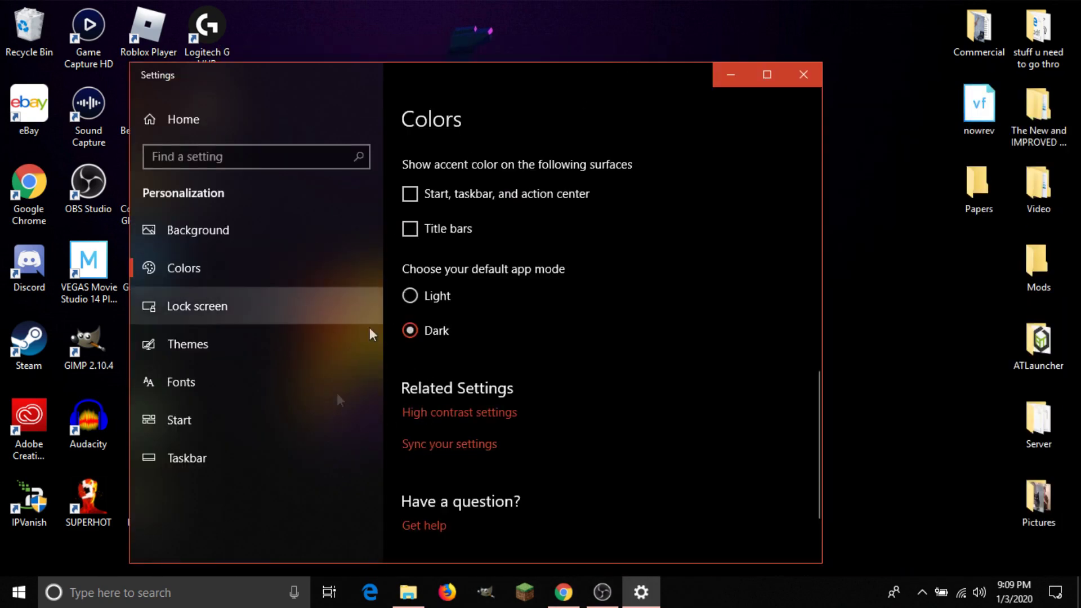
{"action": "left_click", "coordinate": [411, 295]}
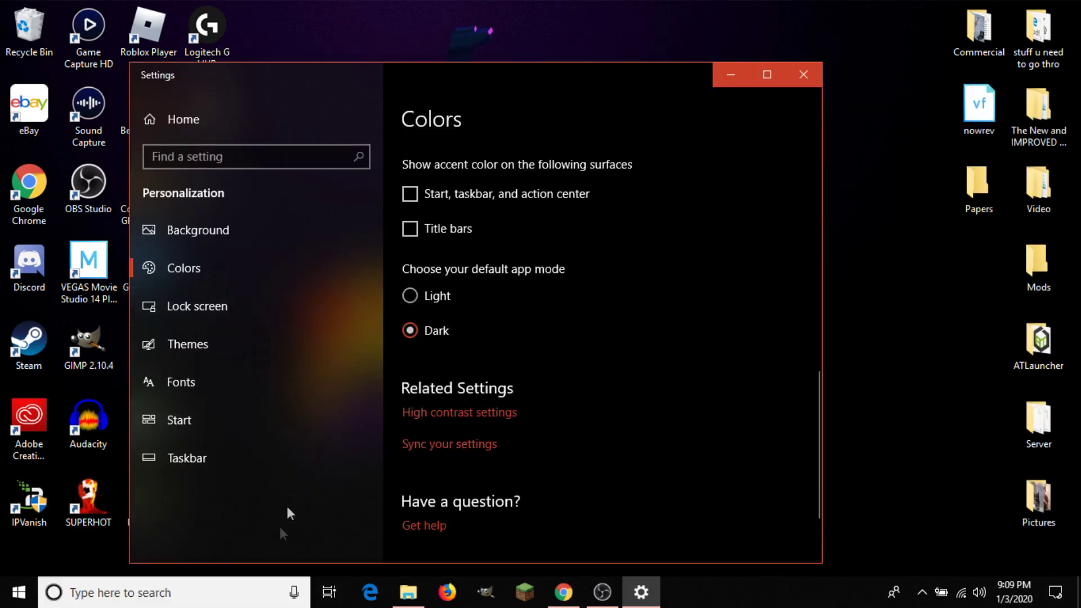
{"action": "left_click", "coordinate": [410, 330]}
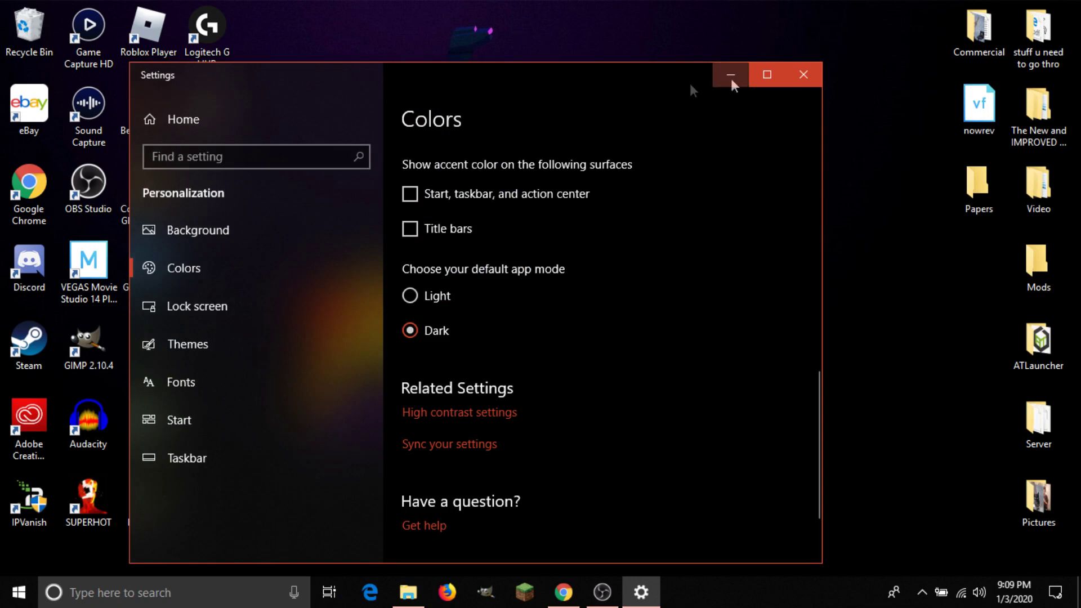
{"action": "left_click_drag", "start_coordinate": [668, 82], "coordinate": [765, 49]}
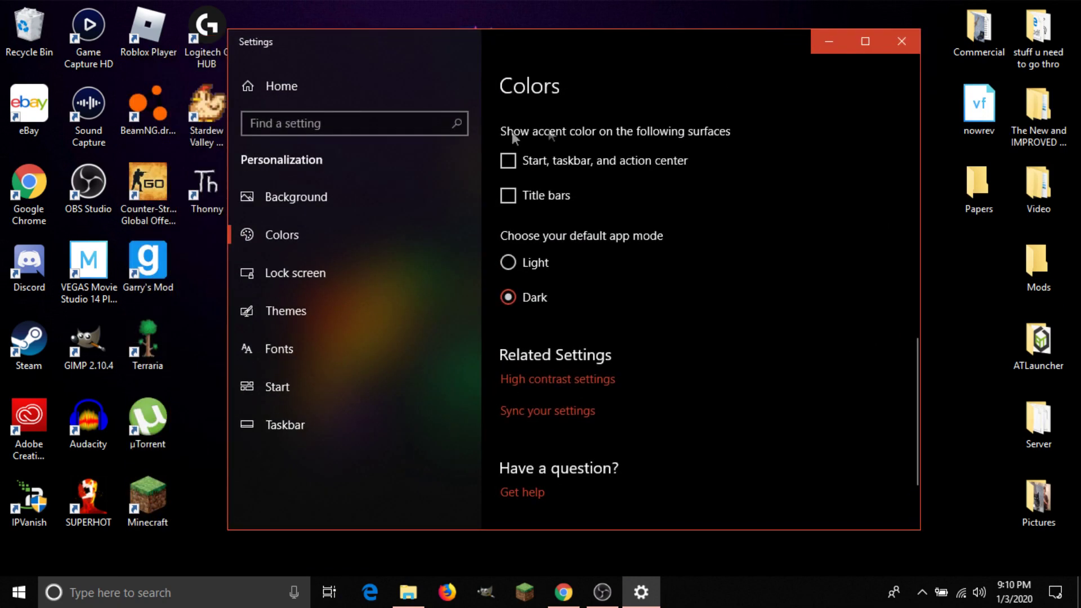